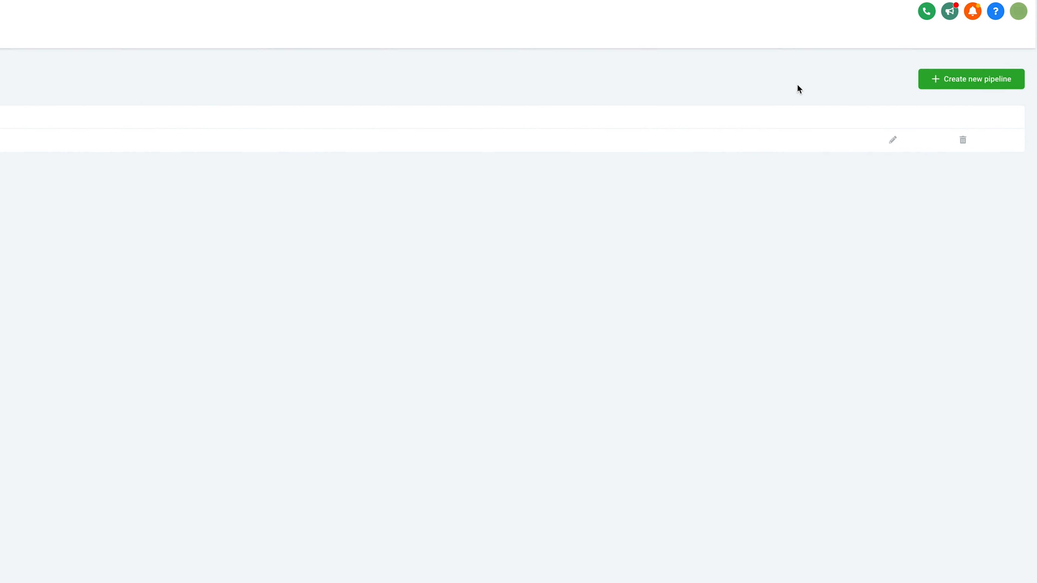
# Start a new pipeline and name it Test
pyautogui.click(990, 80)
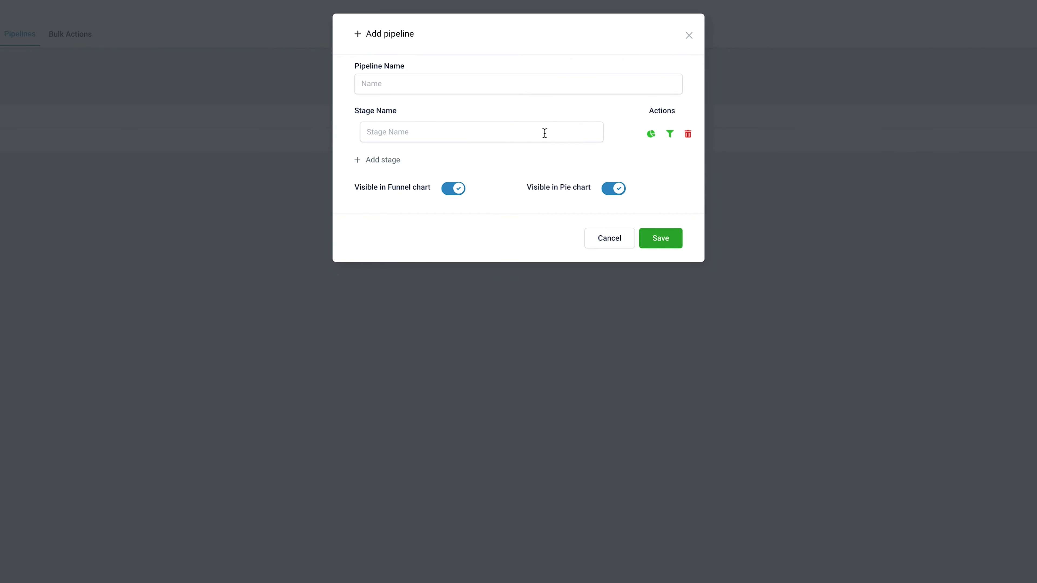
pyautogui.click(429, 86)
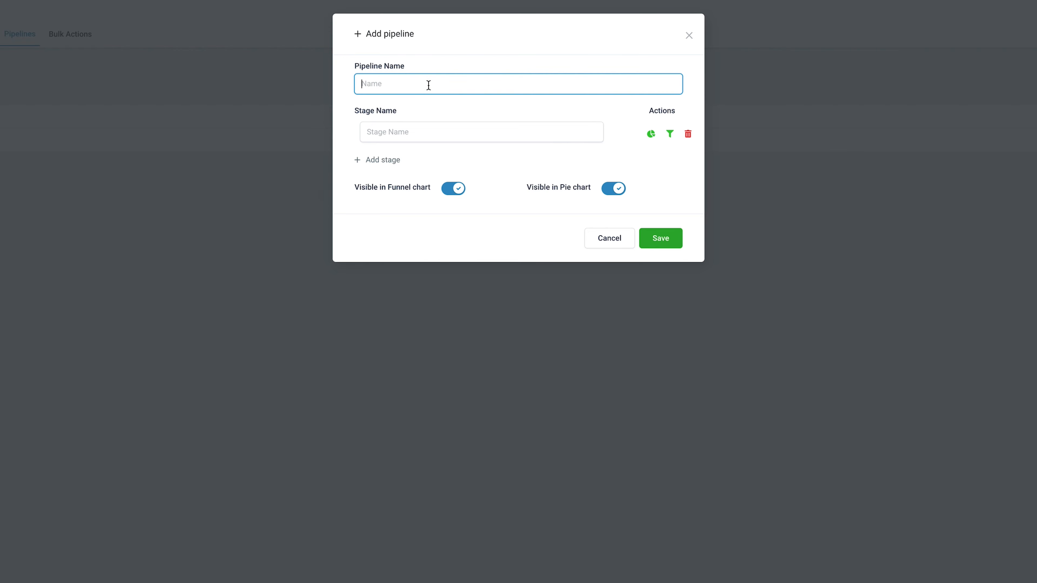
pyautogui.write('Test')
pyautogui.click(456, 67)
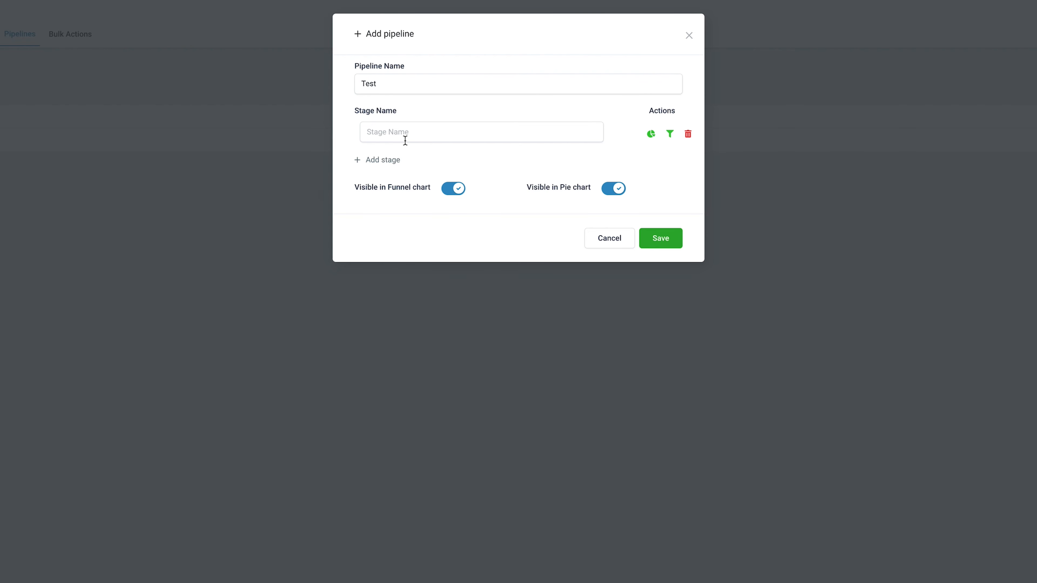
# Add two more stages, name the three stages New Lead, In Progress and Final Stage, and save the pipeline
pyautogui.click(383, 159)
pyautogui.click(383, 189)
pyautogui.click(394, 132)
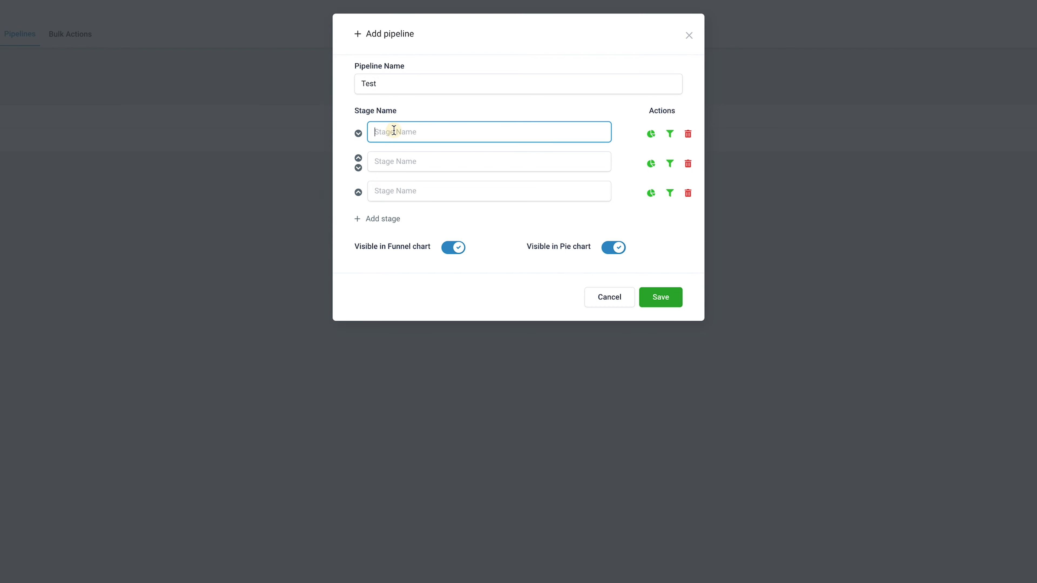
pyautogui.write('New Lead')
pyautogui.click(405, 163)
pyautogui.write('In Progress')
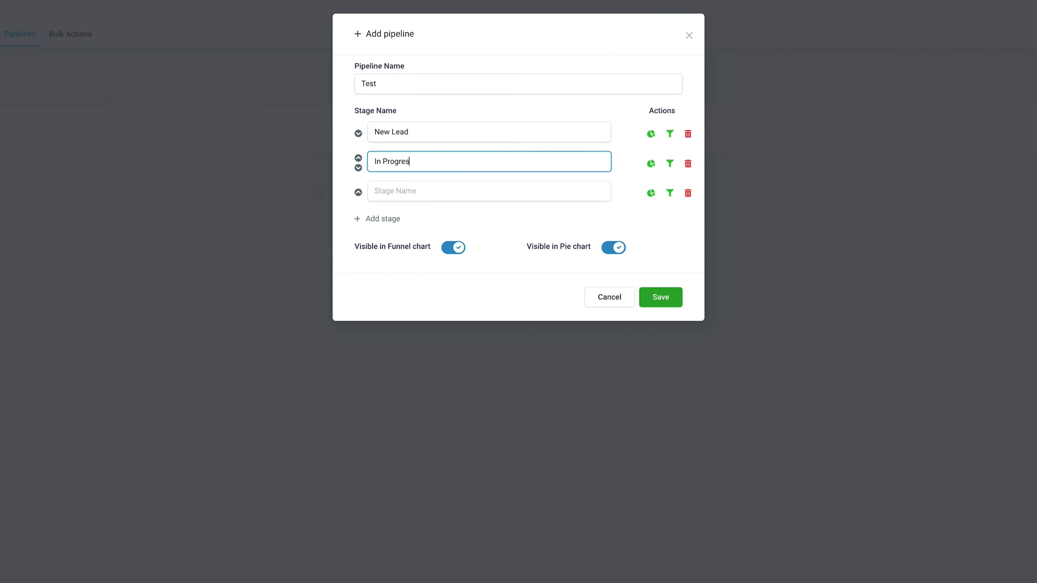
pyautogui.click(397, 185)
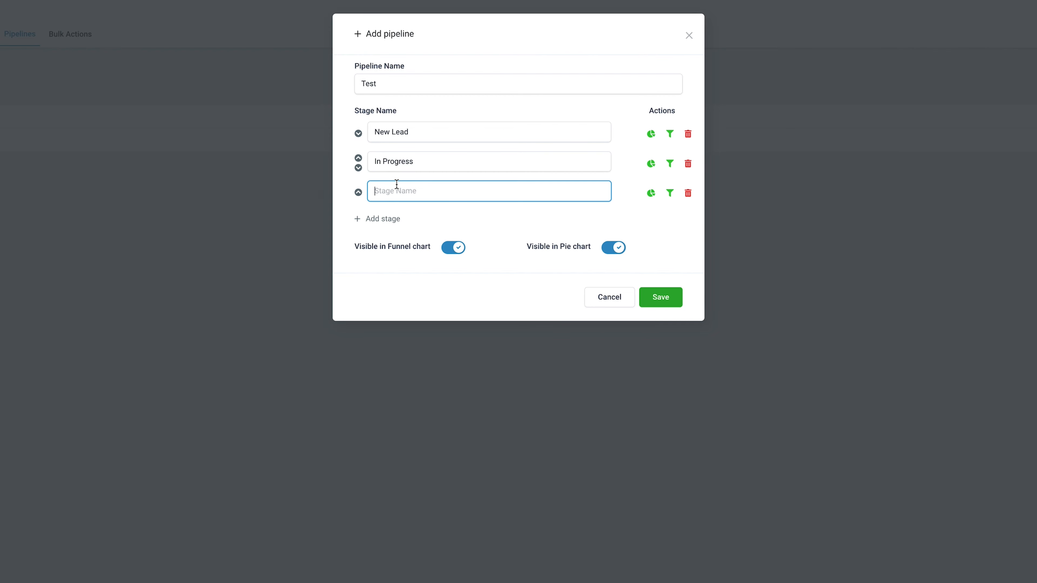
pyautogui.write('Final Stage')
pyautogui.click(663, 299)
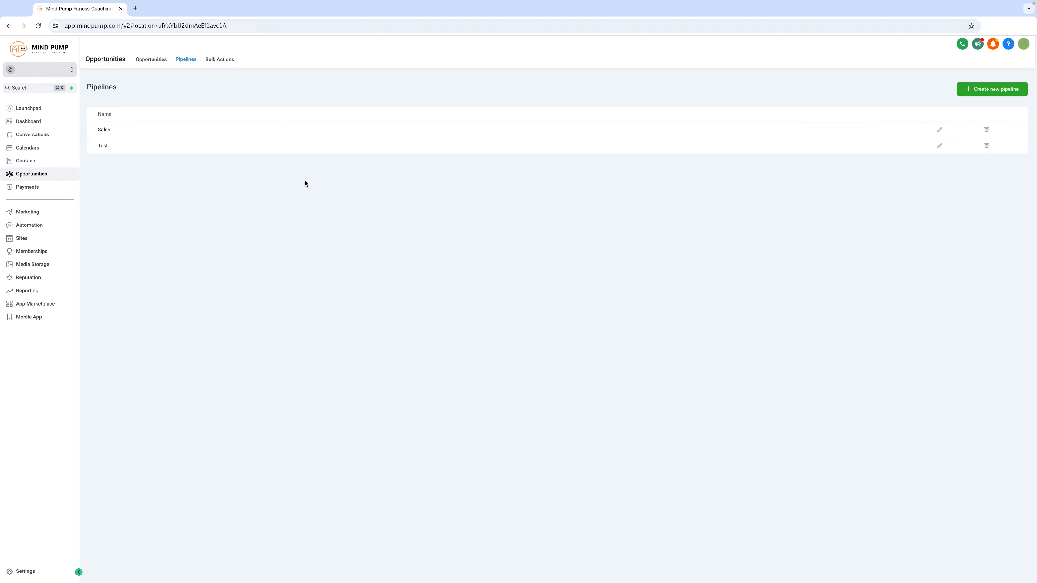
# Go from the pipeline list to the opportunities board and display the Test pipeline
pyautogui.doubleClick(107, 145)
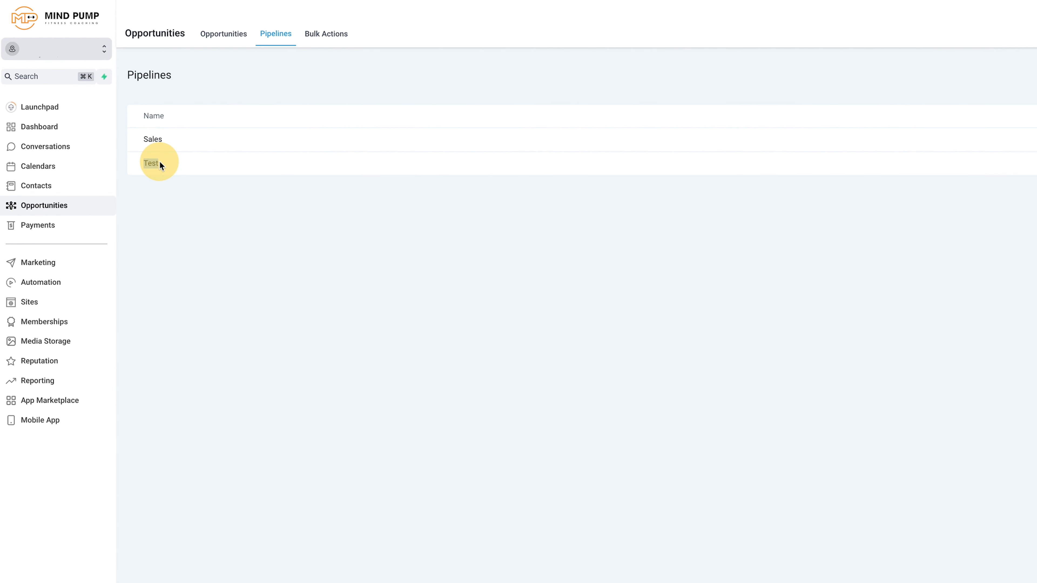
pyautogui.click(160, 163)
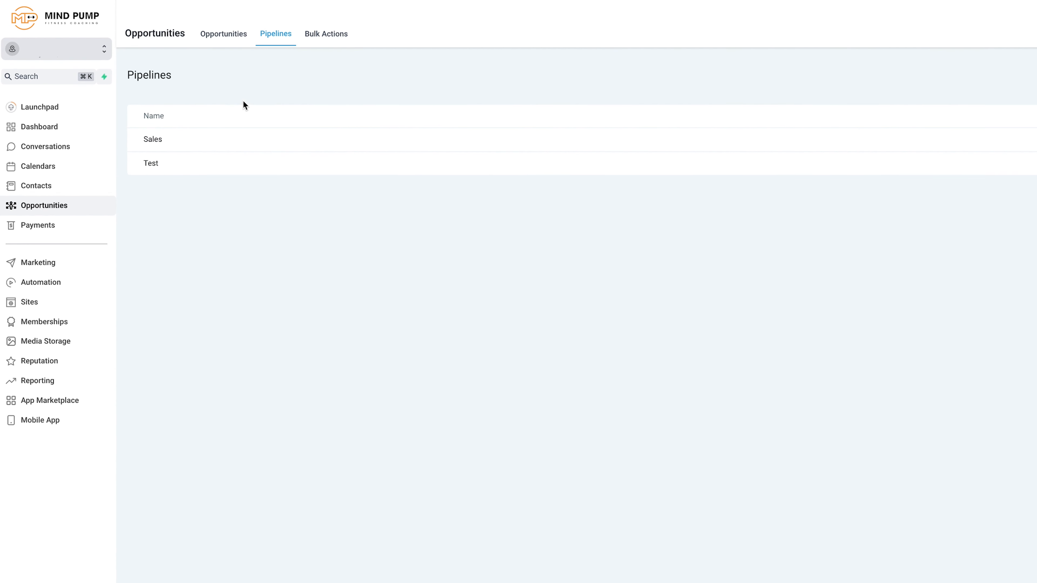
pyautogui.click(223, 34)
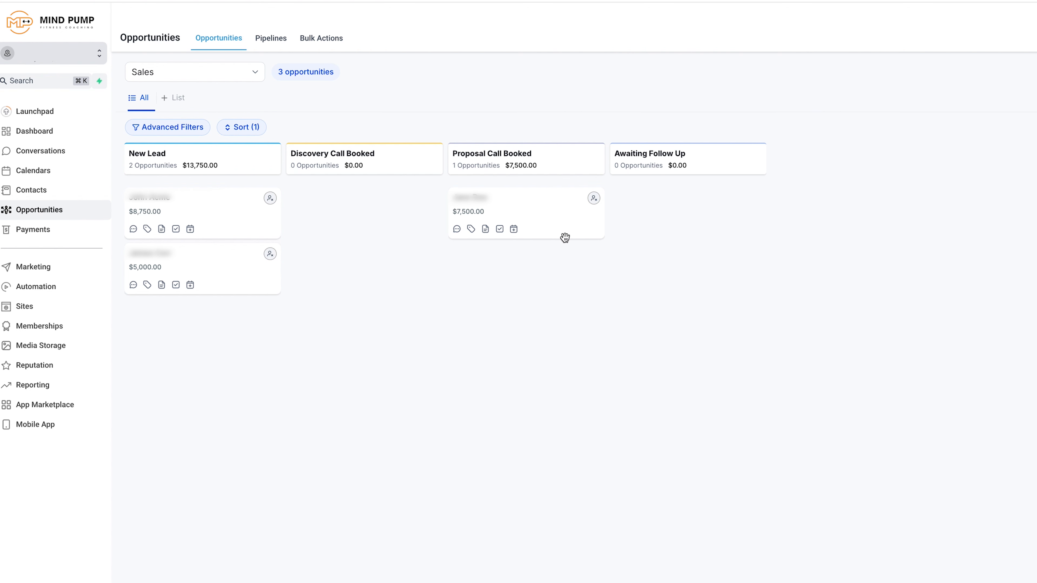
pyautogui.click(229, 68)
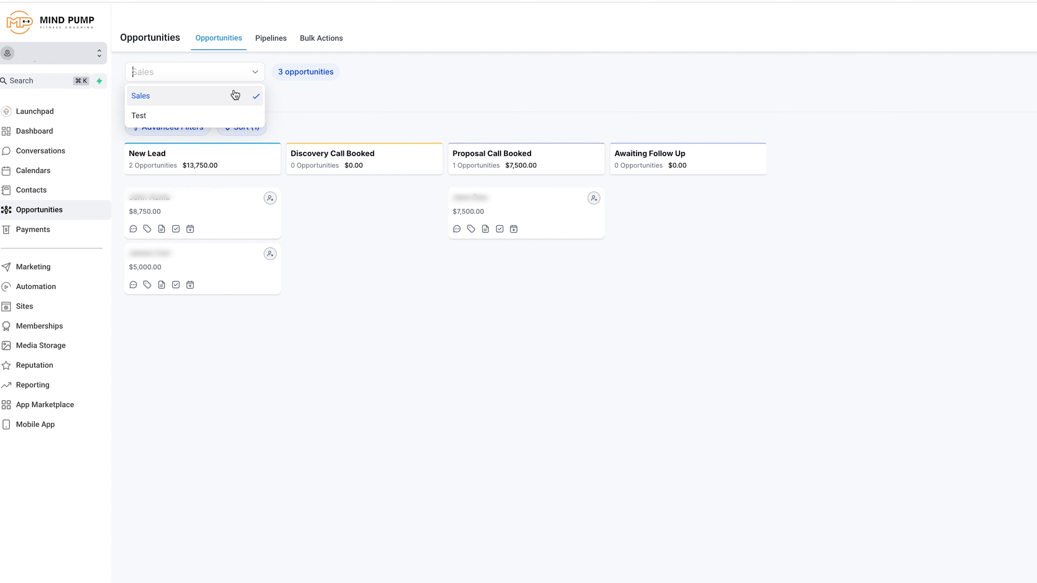
pyautogui.click(145, 122)
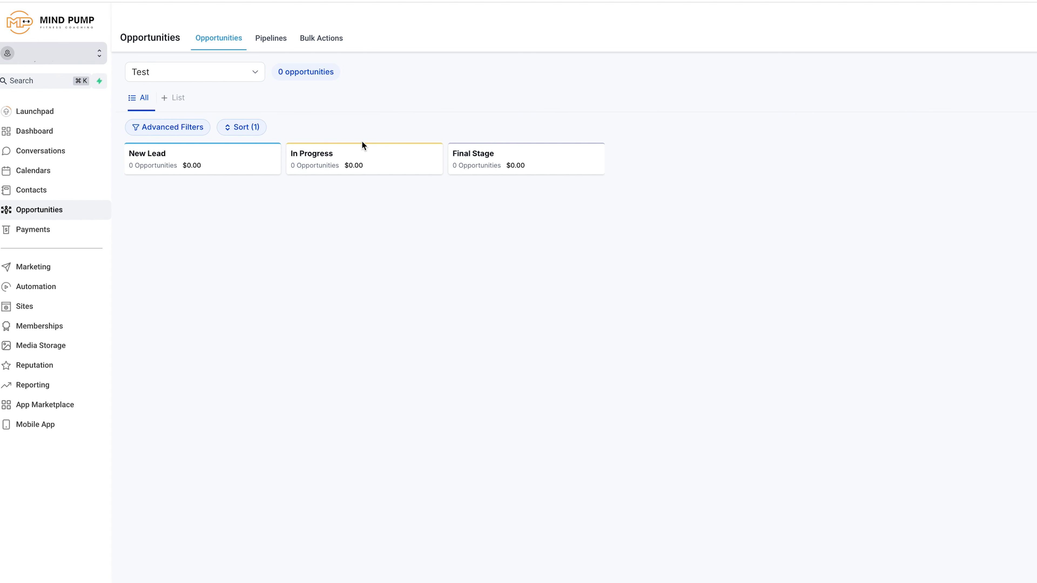
# Create an opportunity for an existing contact in the Test pipeline's New Lead stage with a value of $1000
pyautogui.click(988, 71)
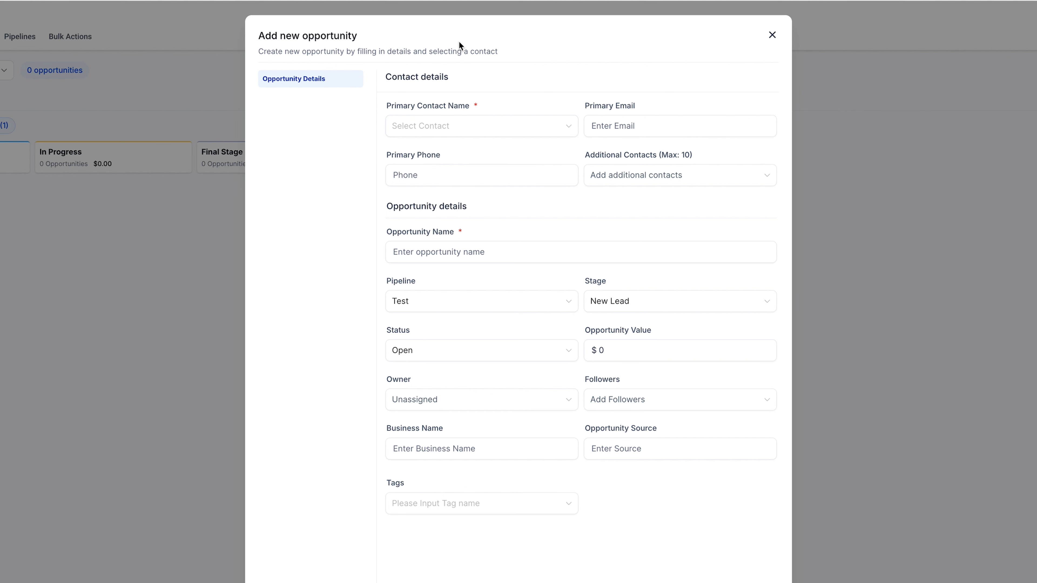
pyautogui.click(556, 129)
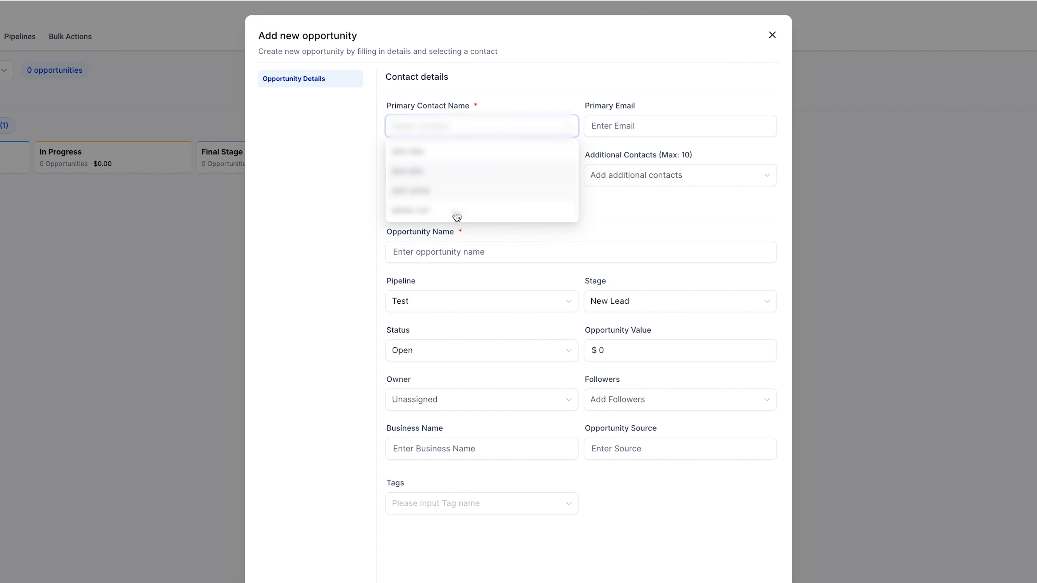
pyautogui.click(436, 166)
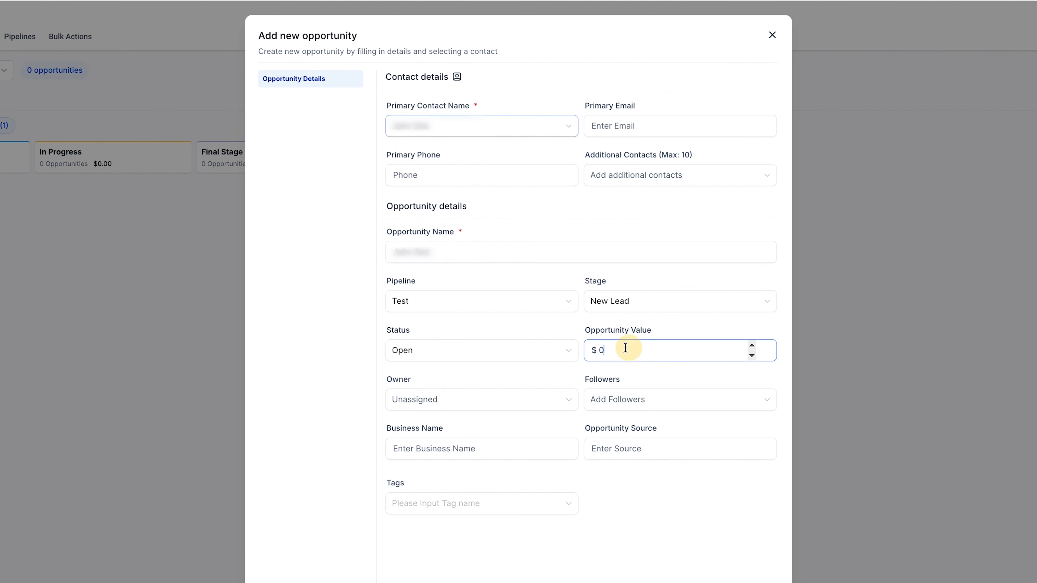
pyautogui.click(599, 348)
pyautogui.write('1000')
pyautogui.click(687, 558)
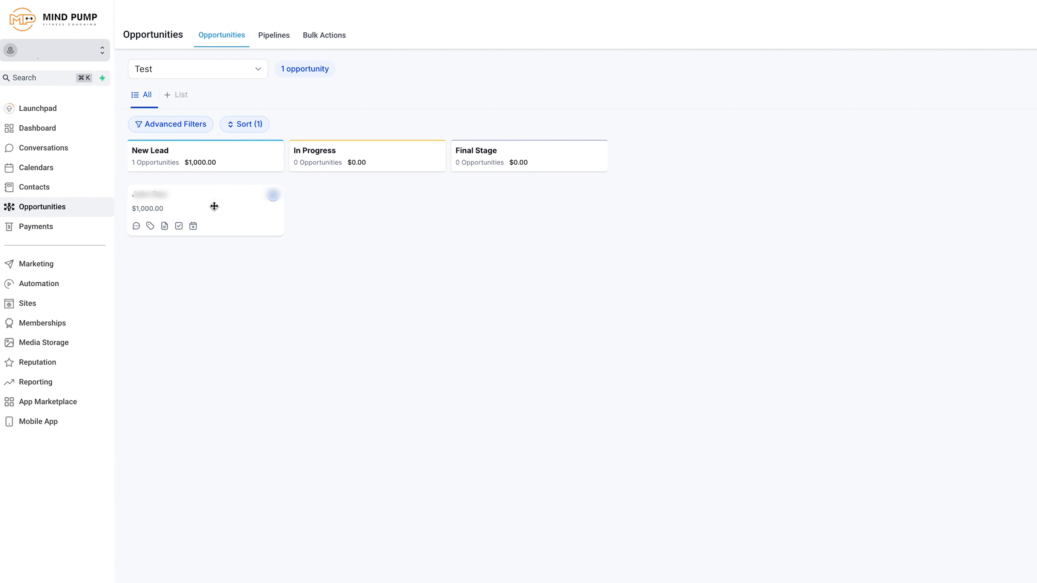
# Open the new opportunity, look through its appointment, task and note sections, and close it without changes
pyautogui.click(226, 208)
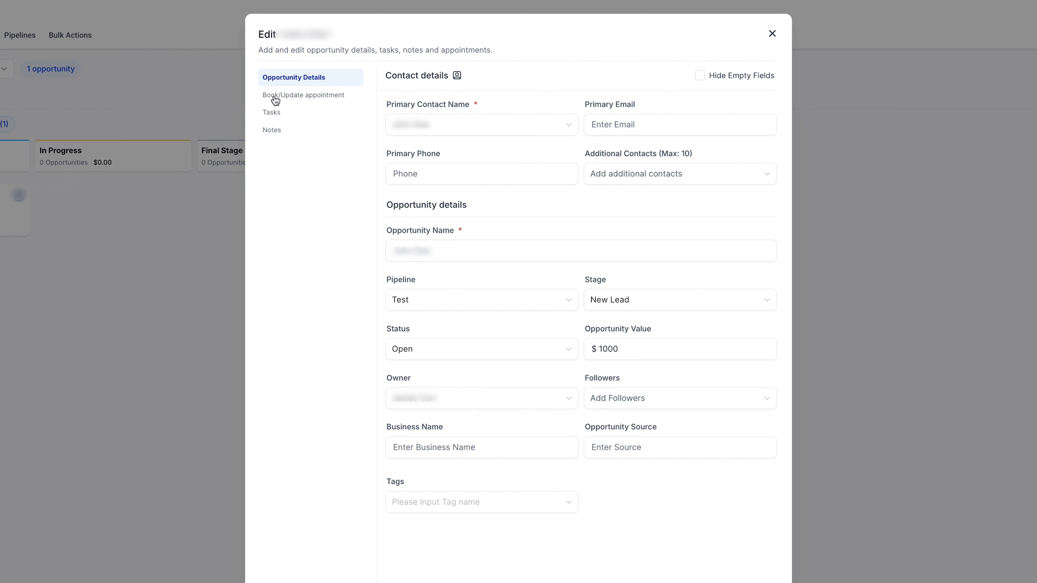
pyautogui.click(276, 97)
pyautogui.click(280, 115)
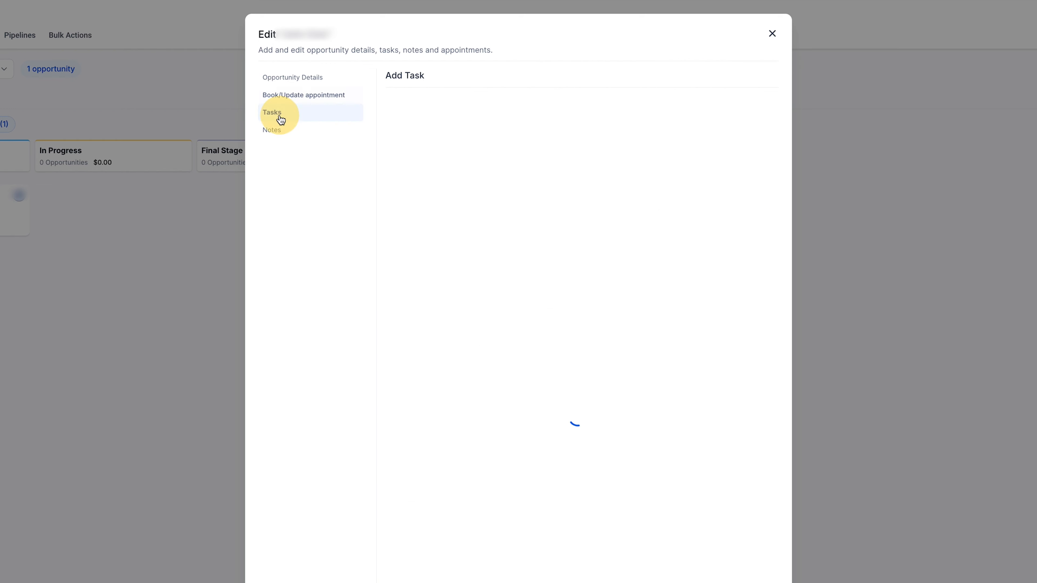
pyautogui.click(284, 134)
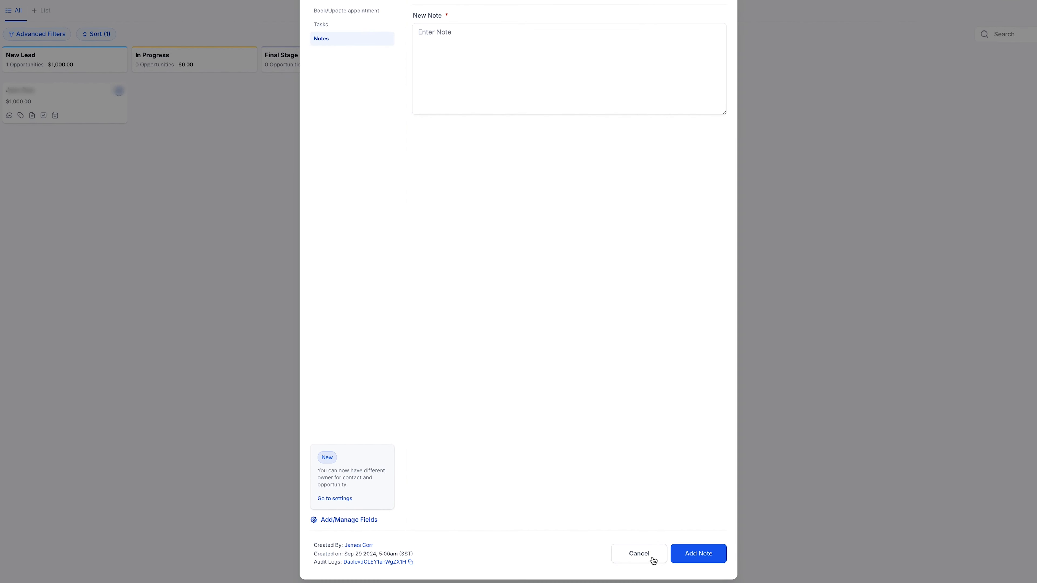
pyautogui.click(654, 561)
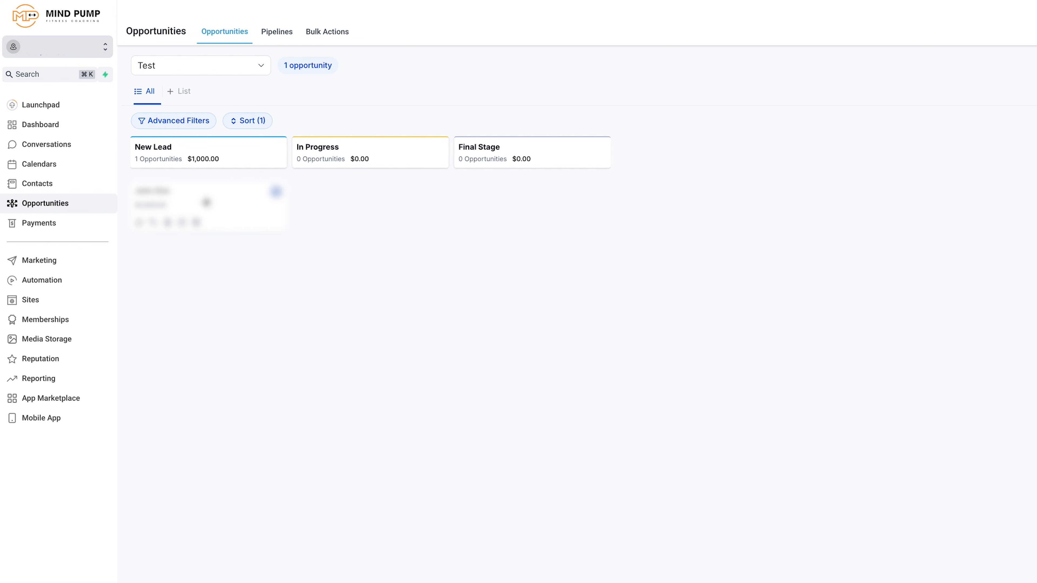
# Move the $1,000 opportunity card from New Lead to In Progress
pyautogui.moveTo(206, 202)
pyautogui.mouseDown()
pyautogui.moveTo(310, 214)
pyautogui.moveTo(241, 215)
pyautogui.moveTo(399, 211)
pyautogui.moveTo(417, 225)
pyautogui.moveTo(185, 215)
pyautogui.moveTo(514, 220)
pyautogui.moveTo(238, 236)
pyautogui.moveTo(208, 210)
pyautogui.mouseUp()
pyautogui.moveTo(204, 201); pyautogui.dragTo(384, 197)
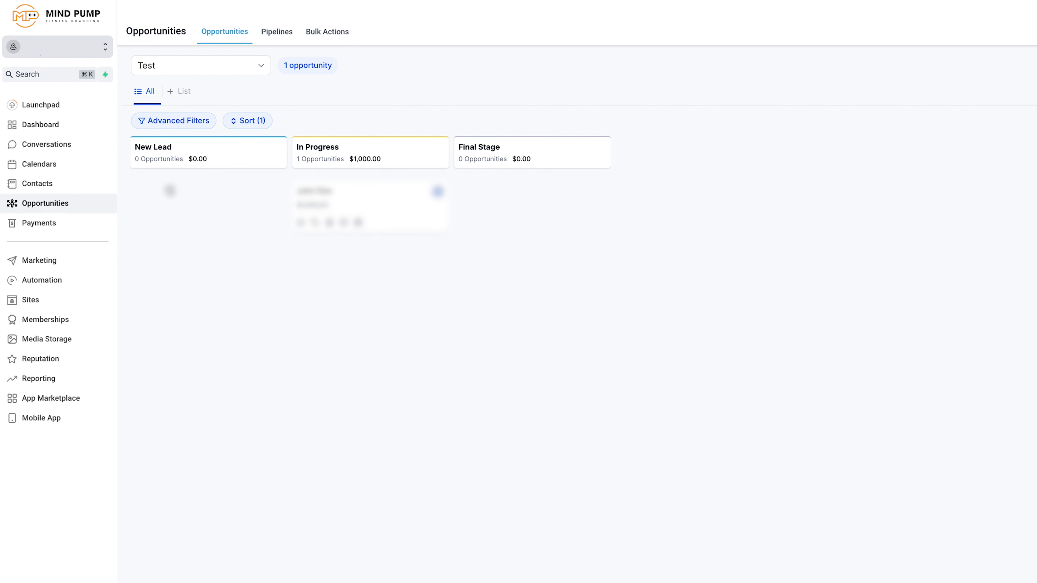
pyautogui.click(401, 227)
# Move the $1,000 opportunity card from In Progress to Final Stage
pyautogui.moveTo(384, 202); pyautogui.dragTo(479, 284)
pyautogui.moveTo(384, 206)
pyautogui.mouseDown()
pyautogui.moveTo(398, 256)
pyautogui.moveTo(387, 209)
pyautogui.moveTo(389, 220)
pyautogui.mouseUp()
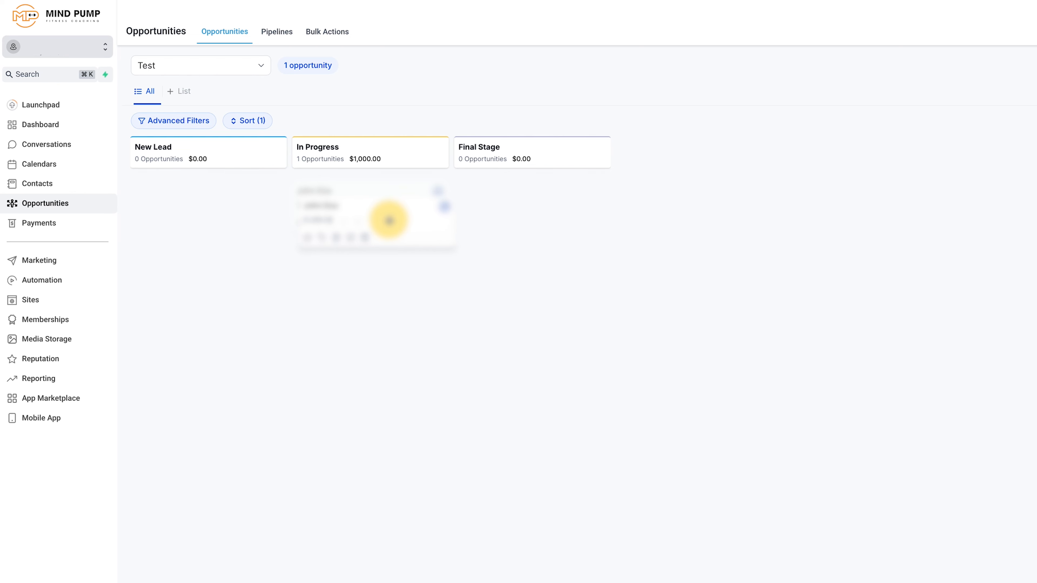
pyautogui.moveTo(389, 220); pyautogui.dragTo(377, 288)
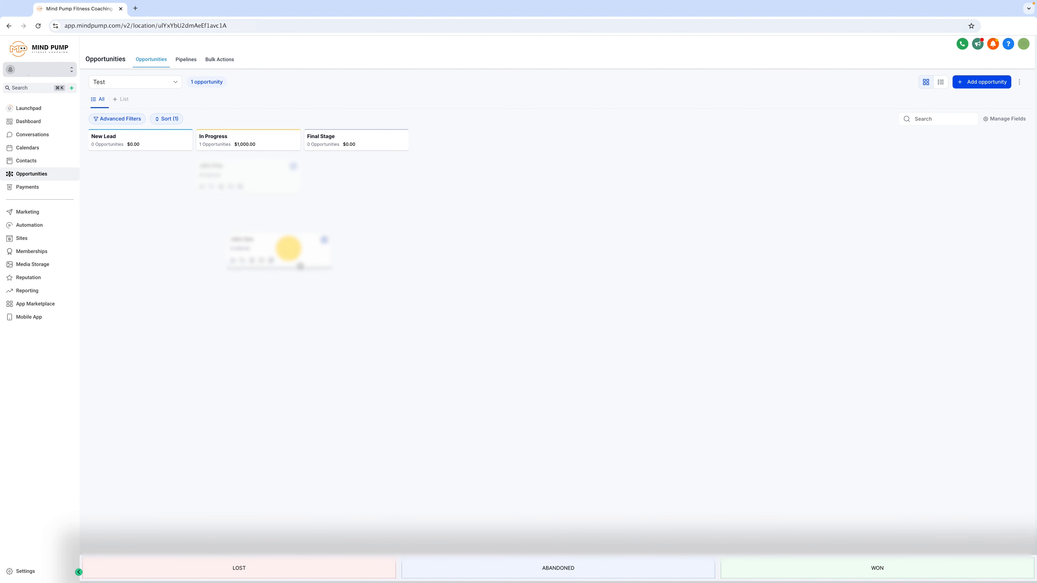
pyautogui.moveTo(289, 249); pyautogui.dragTo(893, 564)
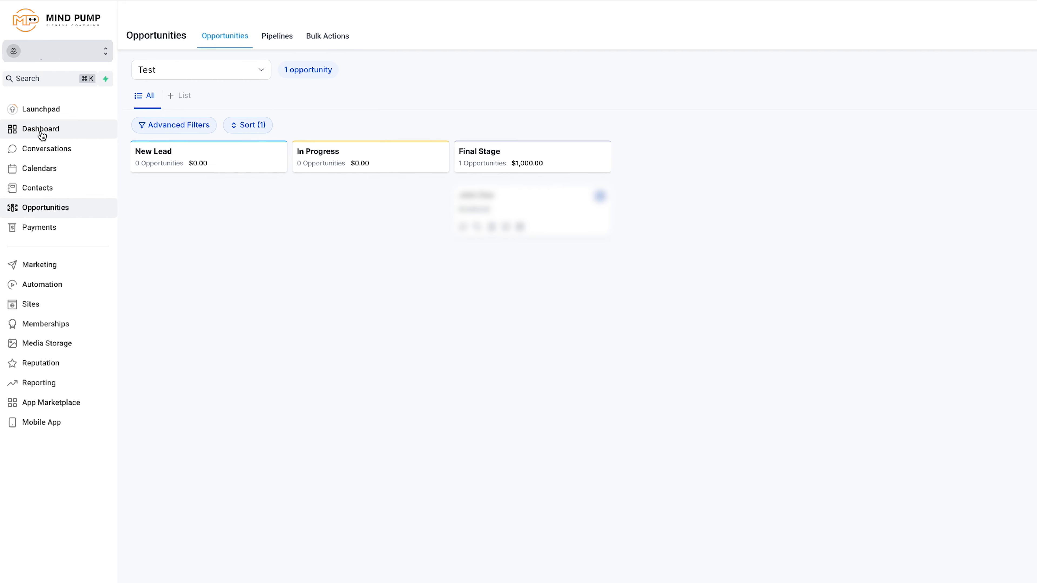
# Examine the Opportunity Status chart on the dashboard and return to the Test pipeline's opportunities board
pyautogui.click(41, 132)
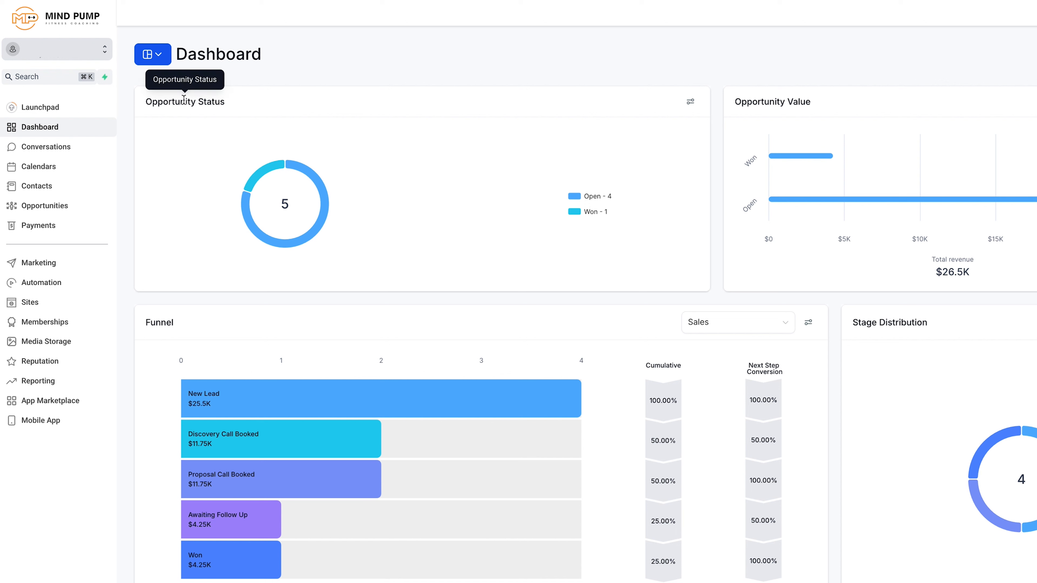
pyautogui.moveTo(285, 195)
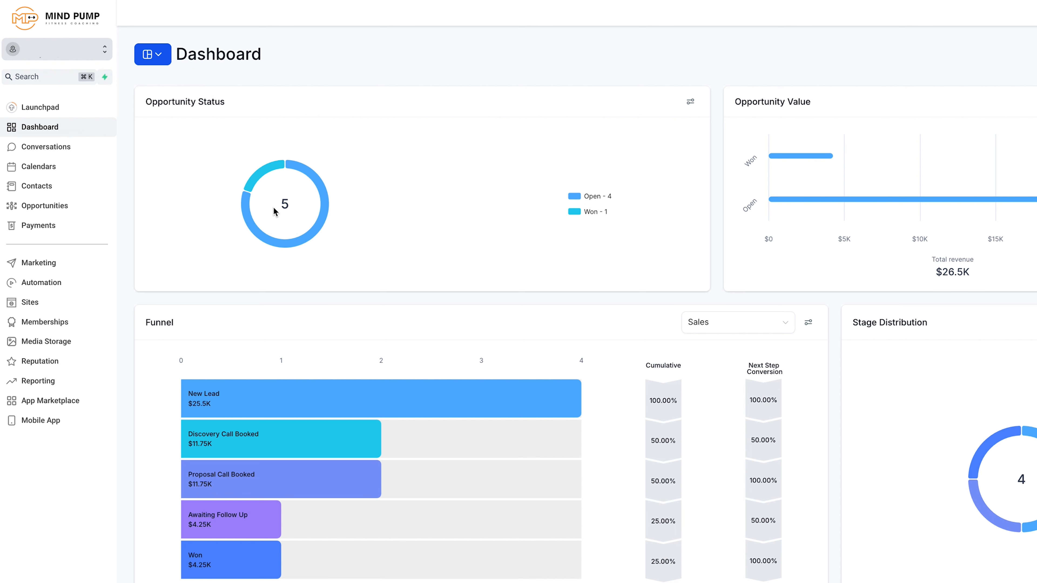
pyautogui.moveTo(322, 215)
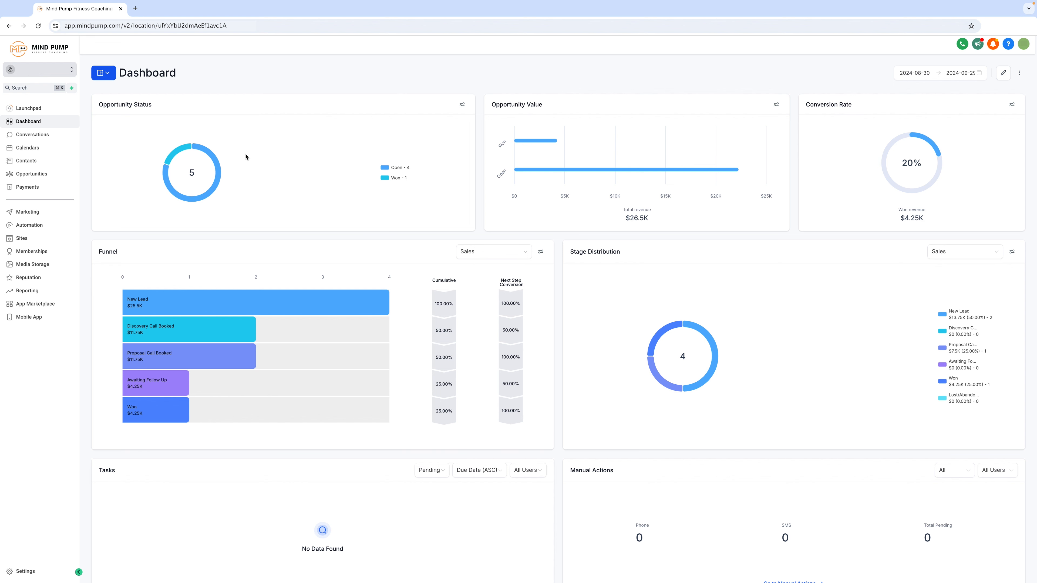
pyautogui.click(32, 174)
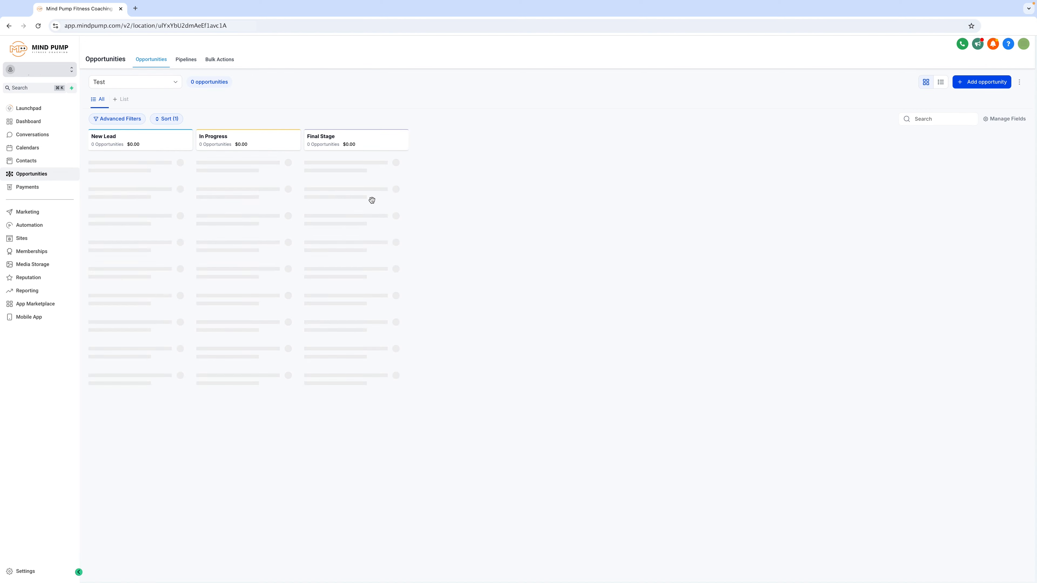